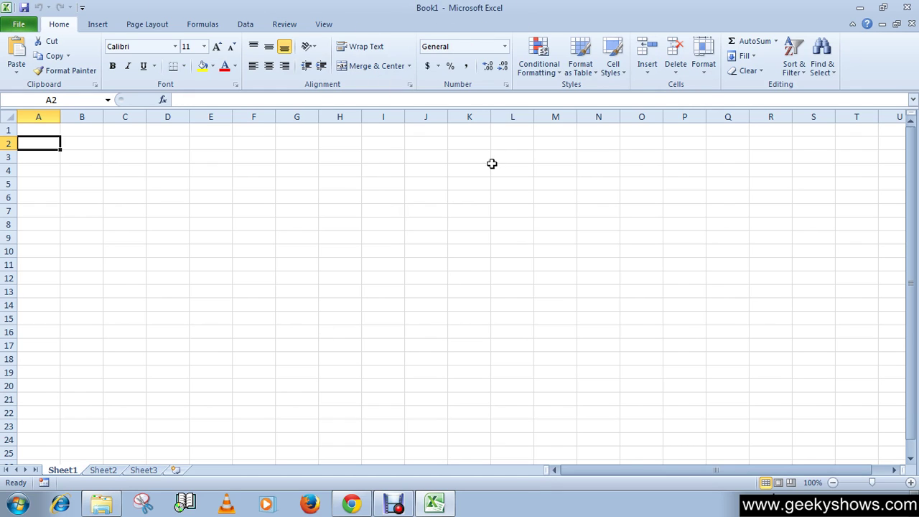
Set new workbooks to include 2 sheets in the general Excel options and apply the change
click(19, 24)
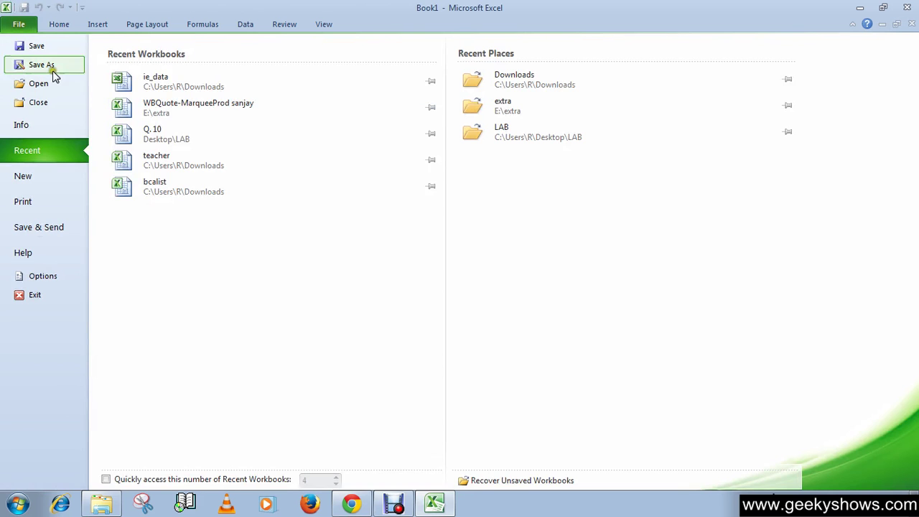
click(11, 29)
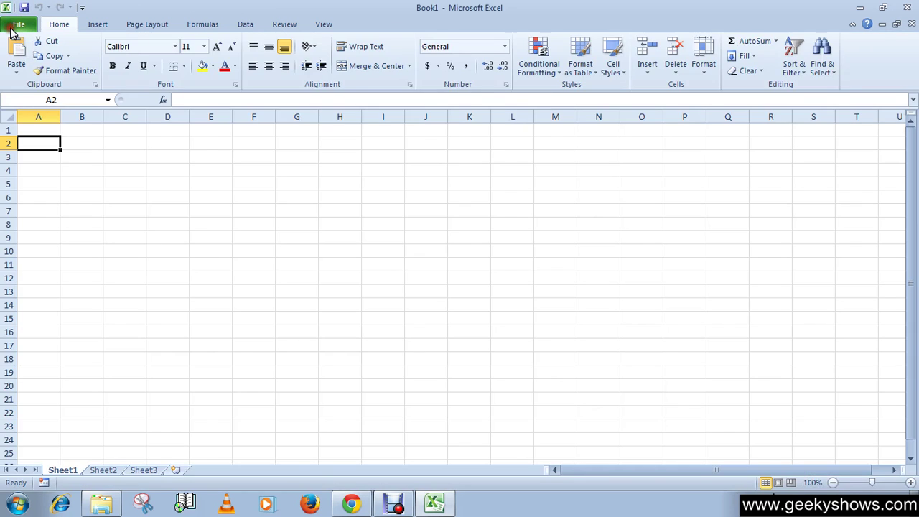
click(11, 29)
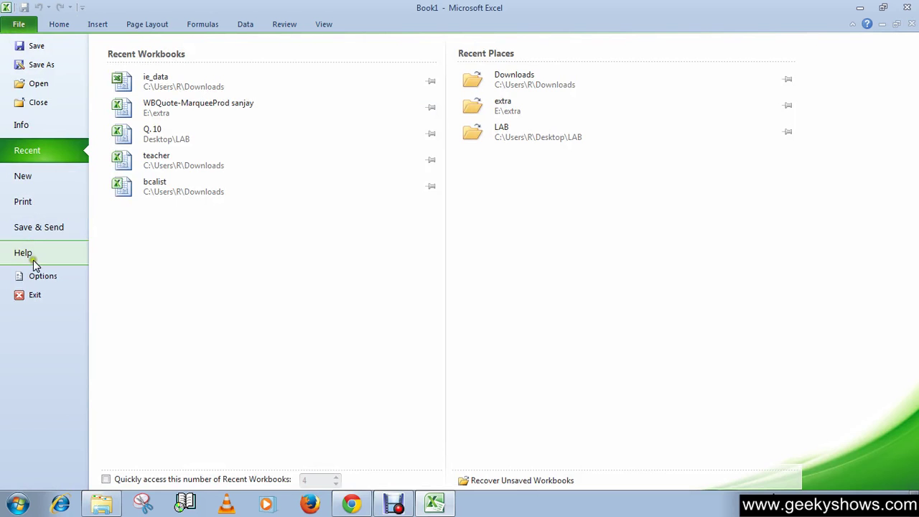
click(44, 278)
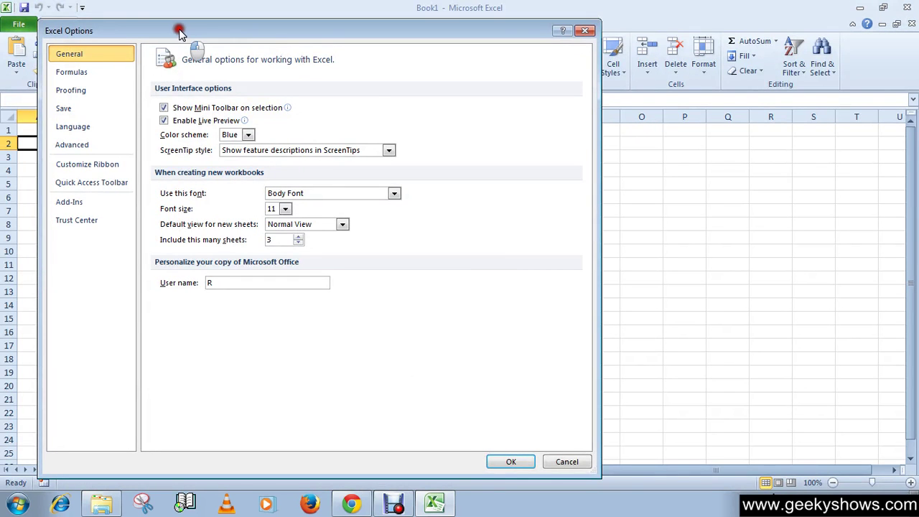
drag(179, 31, 188, 32)
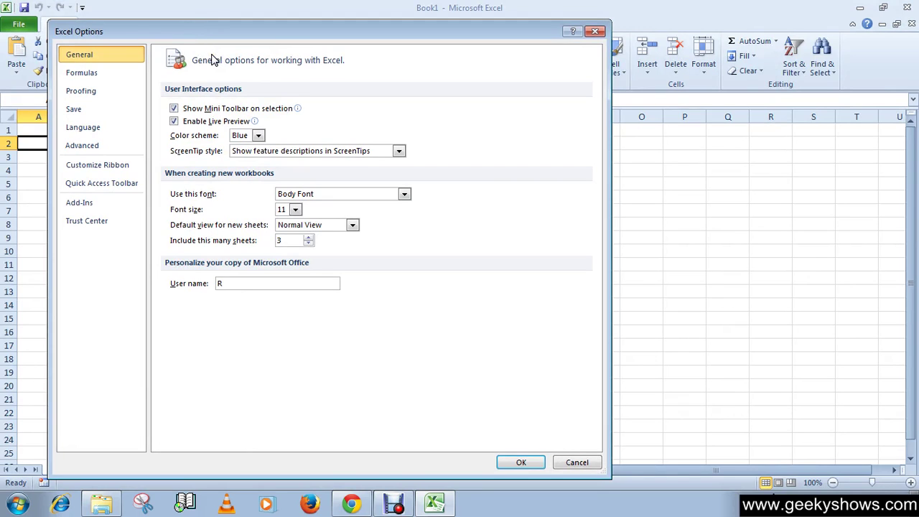
click(139, 255)
drag(100, 31, 262, 32)
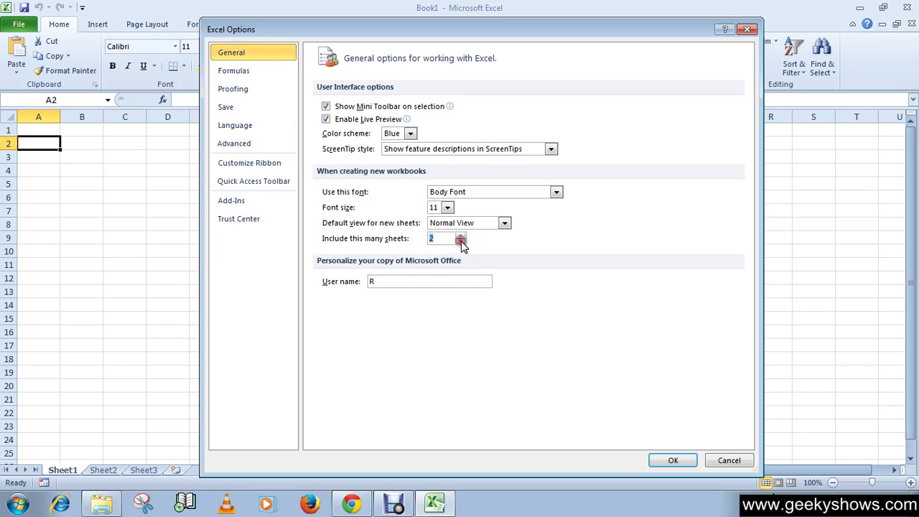
double_click(433, 239)
text(2)
click(657, 463)
Create a new blank workbook
click(19, 24)
click(32, 179)
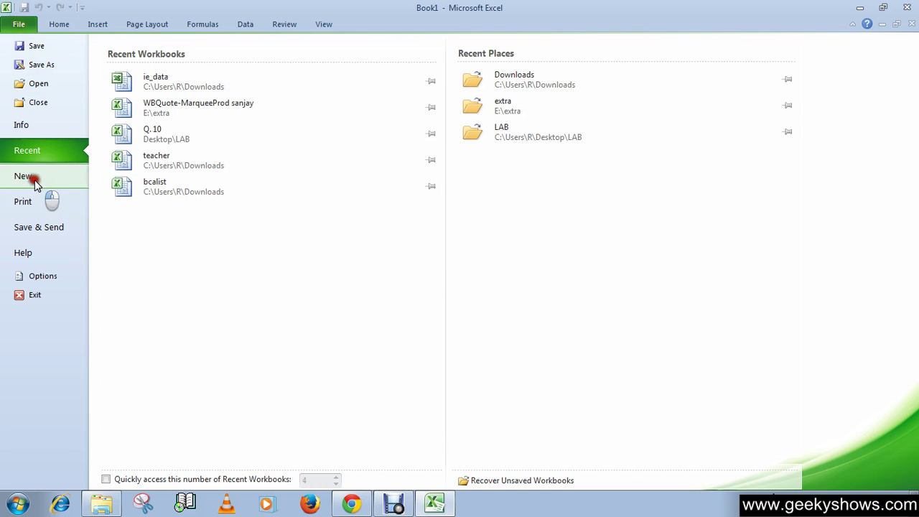
click(682, 343)
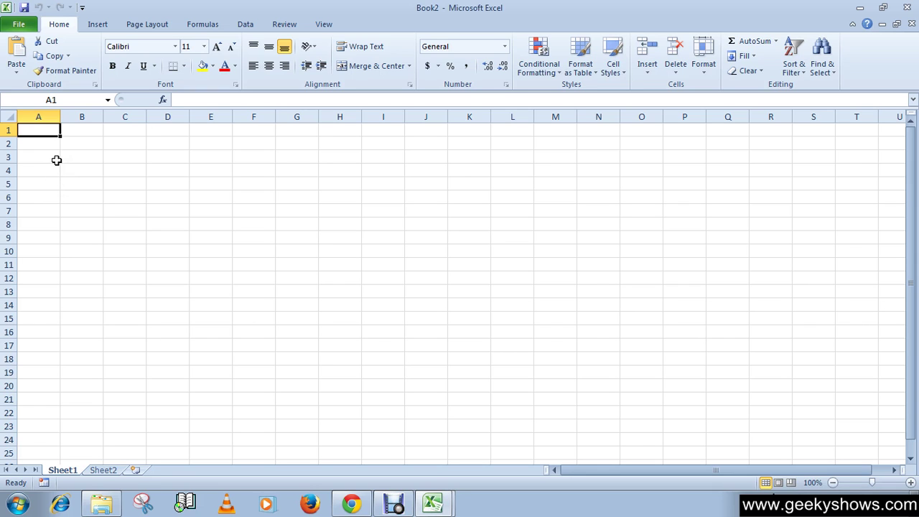
Try to disable AutoRecover for the Book2 workbook only in the save options
click(22, 26)
click(43, 277)
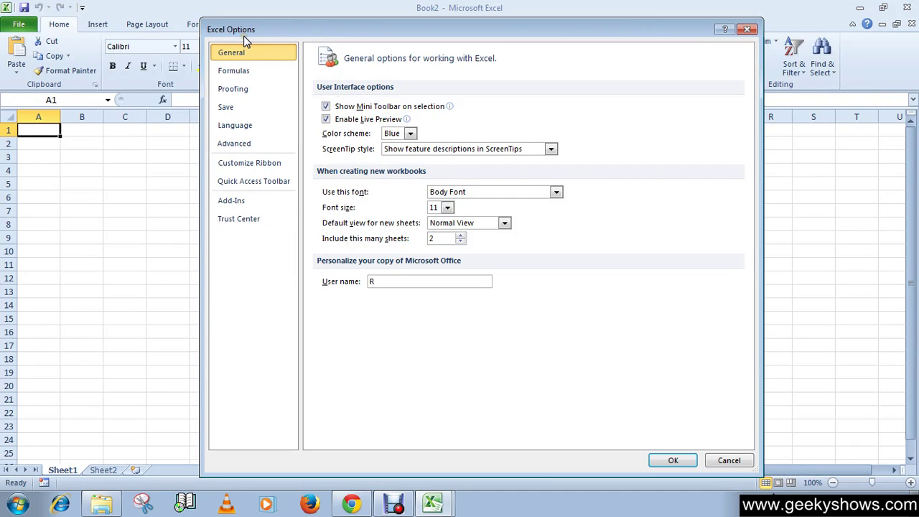
click(236, 107)
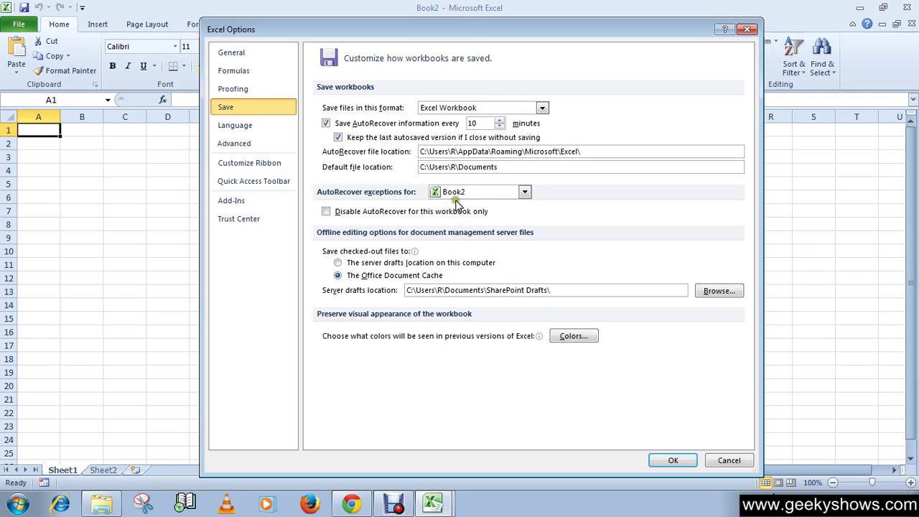
click(326, 212)
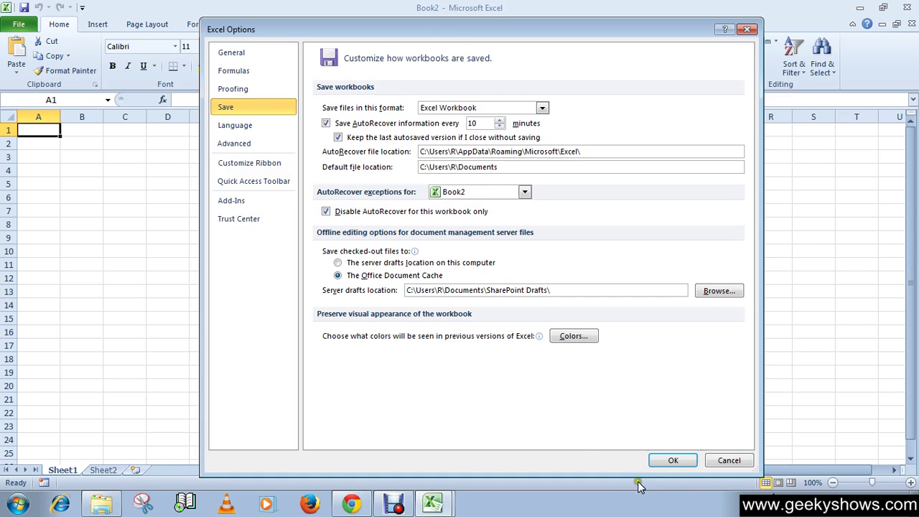
click(668, 460)
click(342, 212)
click(747, 29)
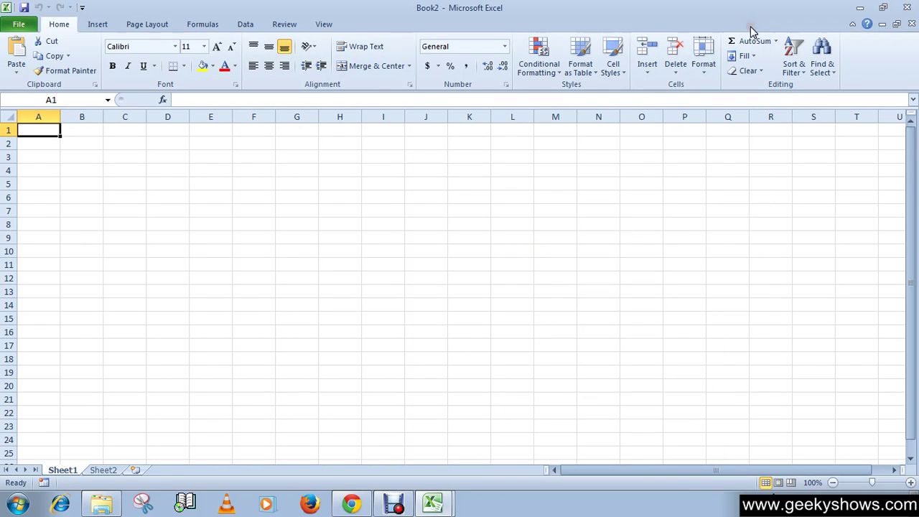
Set the number of recent documents shown to 2 in the advanced display options and apply it
click(19, 24)
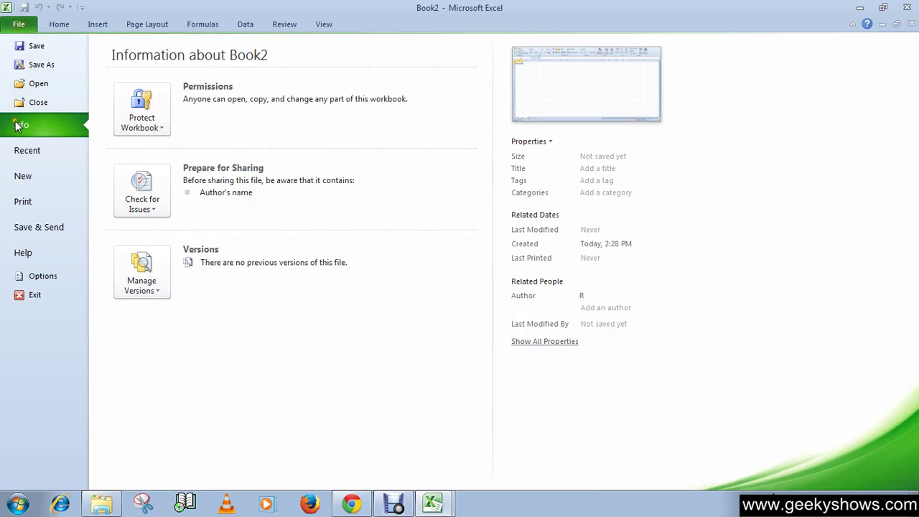
click(41, 159)
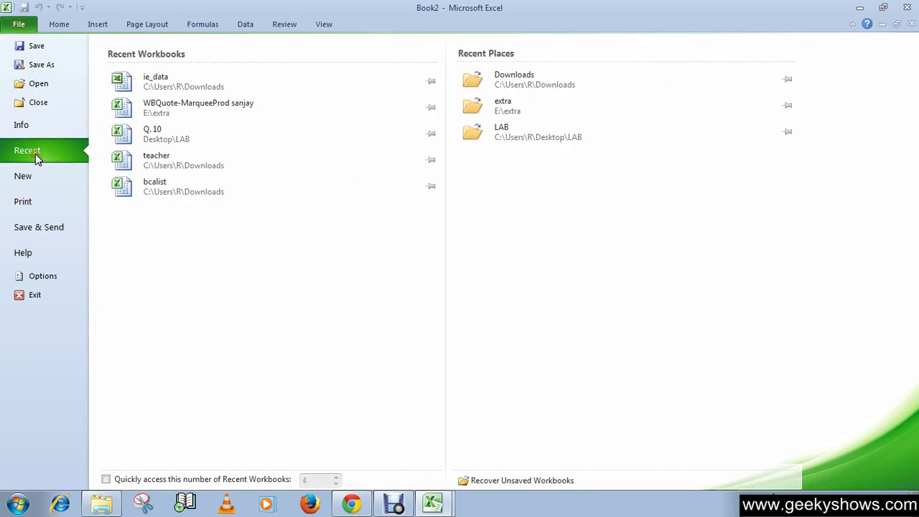
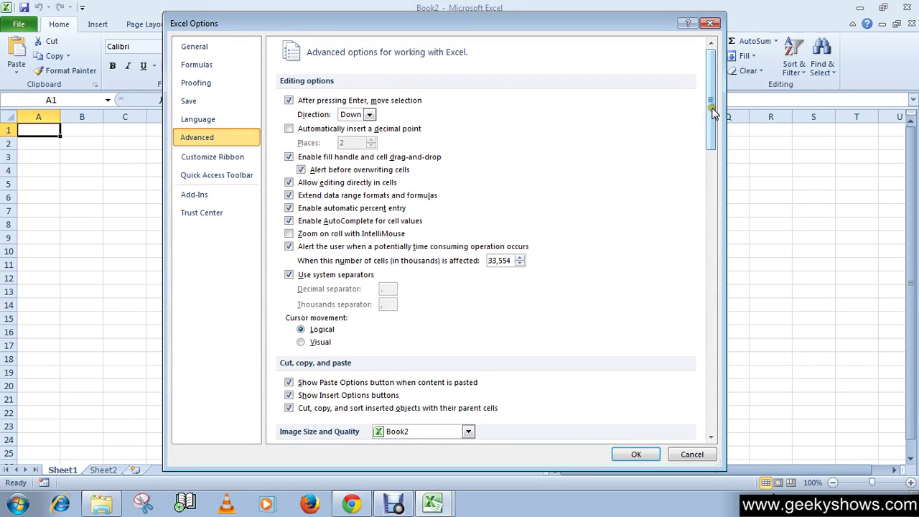
drag(714, 107, 711, 175)
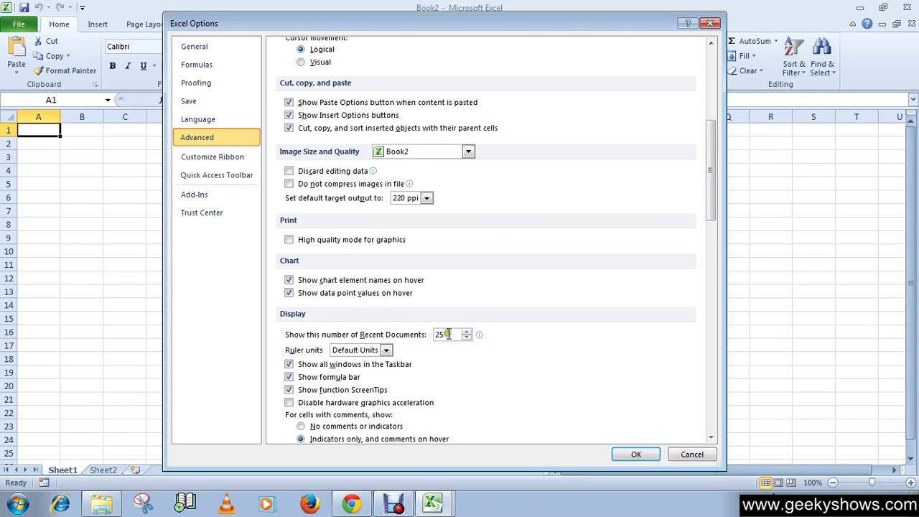
drag(460, 334, 420, 333)
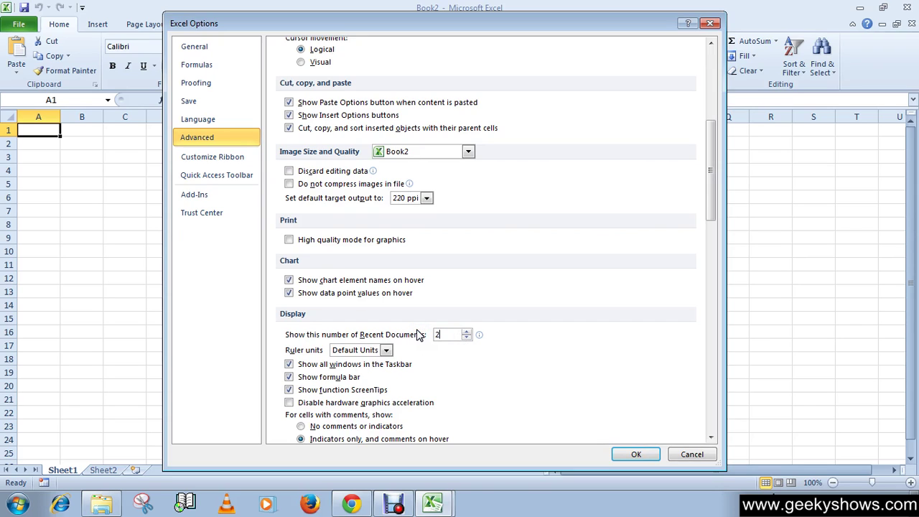
text(2)
click(622, 455)
Check the list of recent workbooks, and return to the worksheet
click(19, 24)
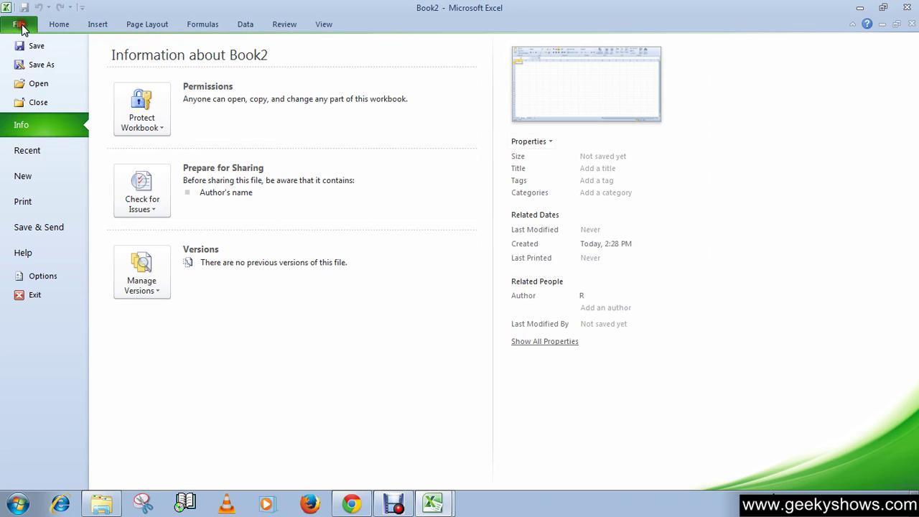
click(25, 149)
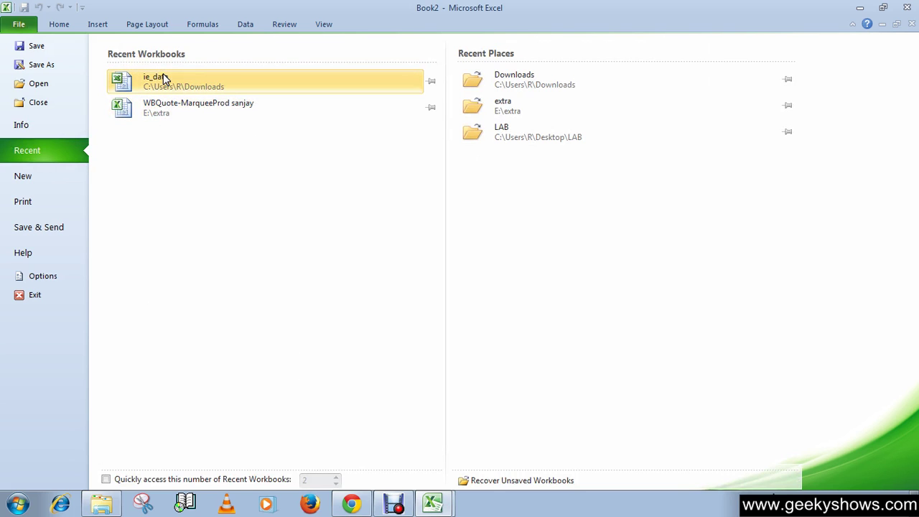
click(30, 26)
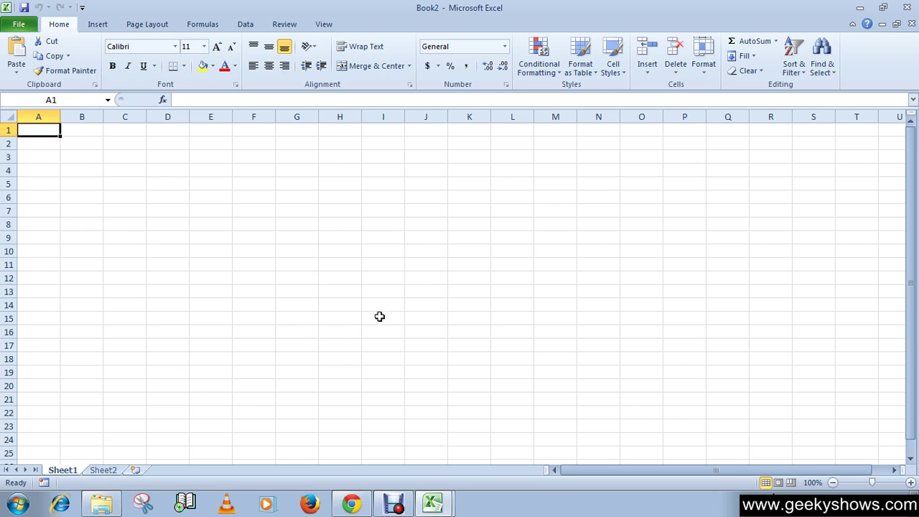
Hide the gridlines of Sheet1 through the advanced display options for the worksheet
click(18, 24)
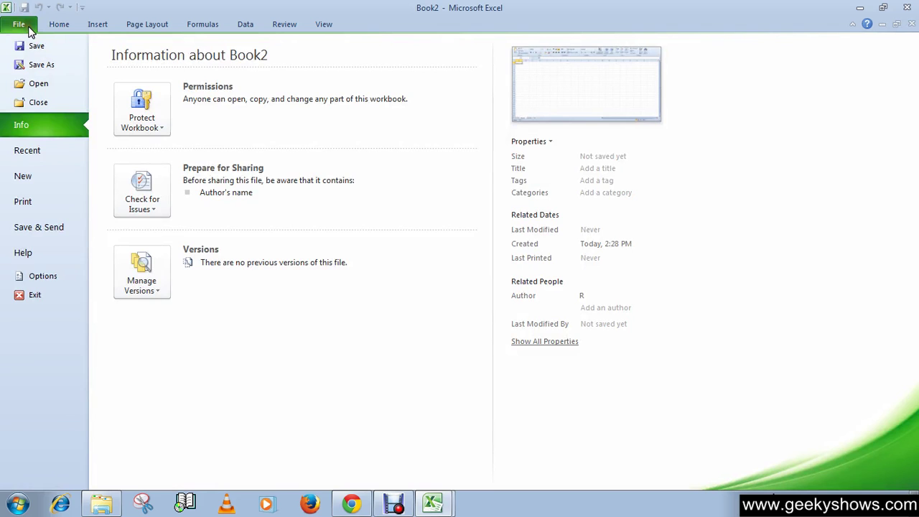
click(43, 279)
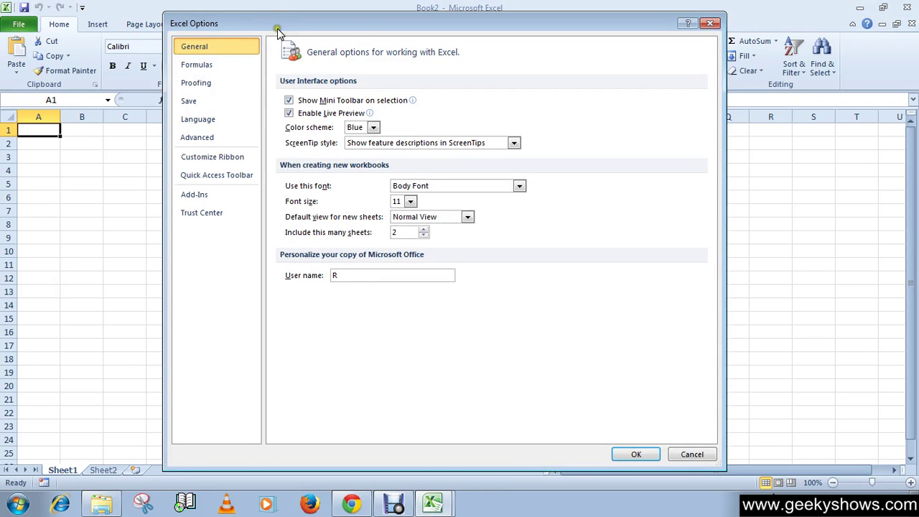
click(213, 140)
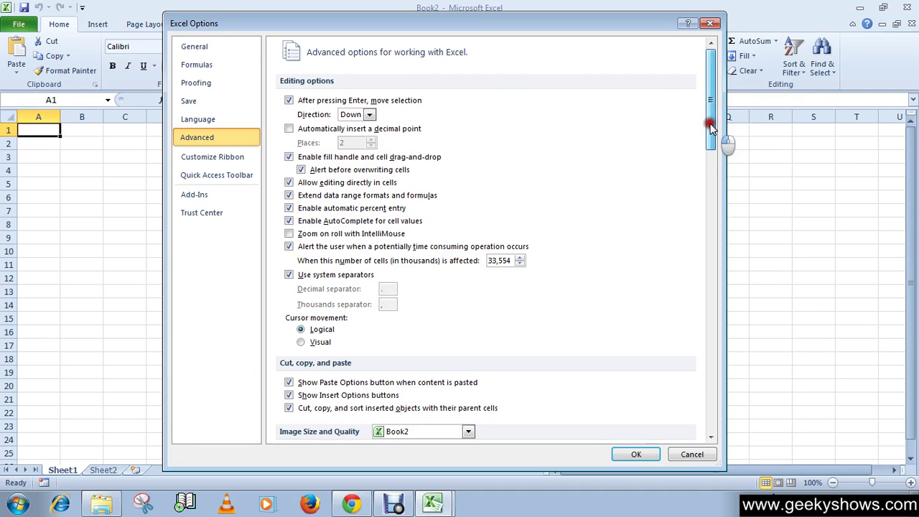
drag(710, 126, 711, 273)
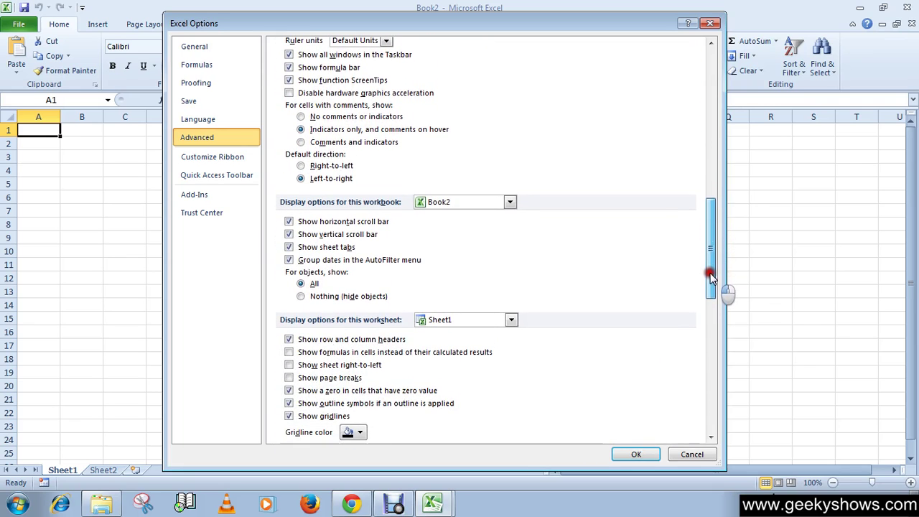
scroll(708, 318, down, 4)
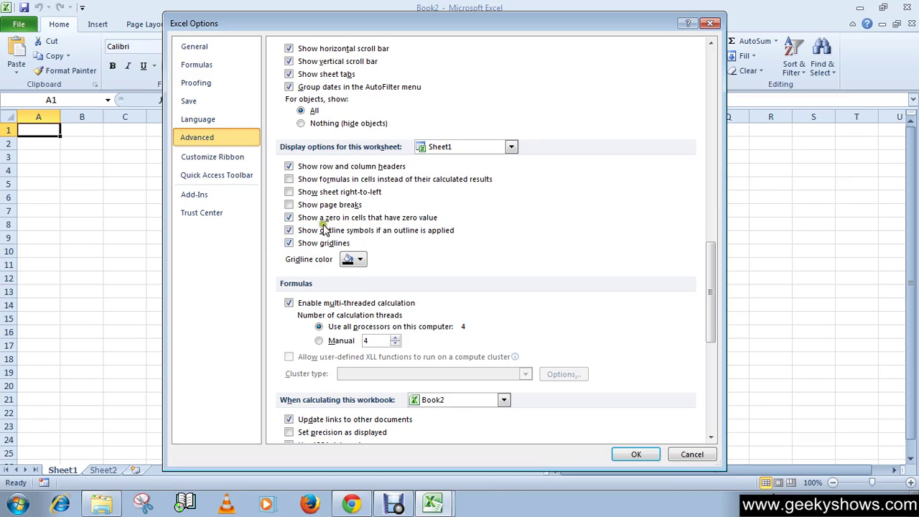
click(291, 245)
click(635, 454)
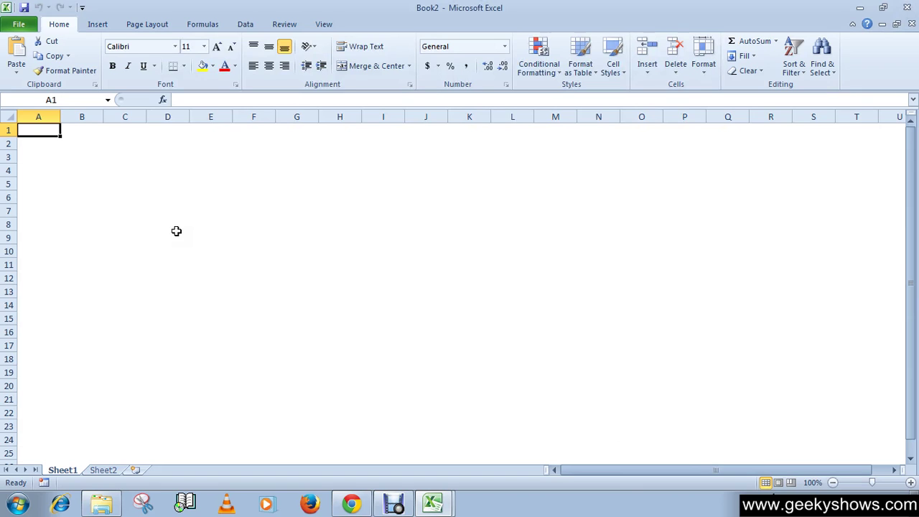
Compare the gridline display of Sheet2 with that of Sheet1, ending on cell A1 of Sheet1
click(105, 469)
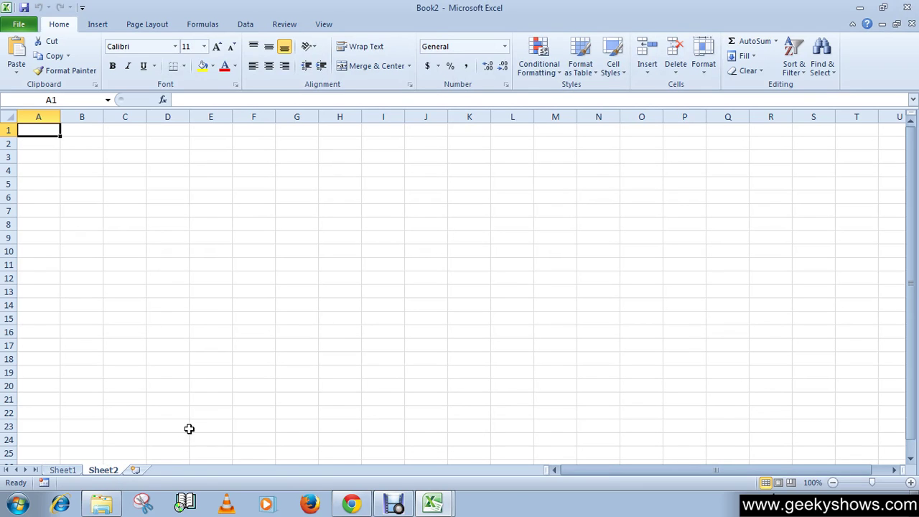
click(70, 471)
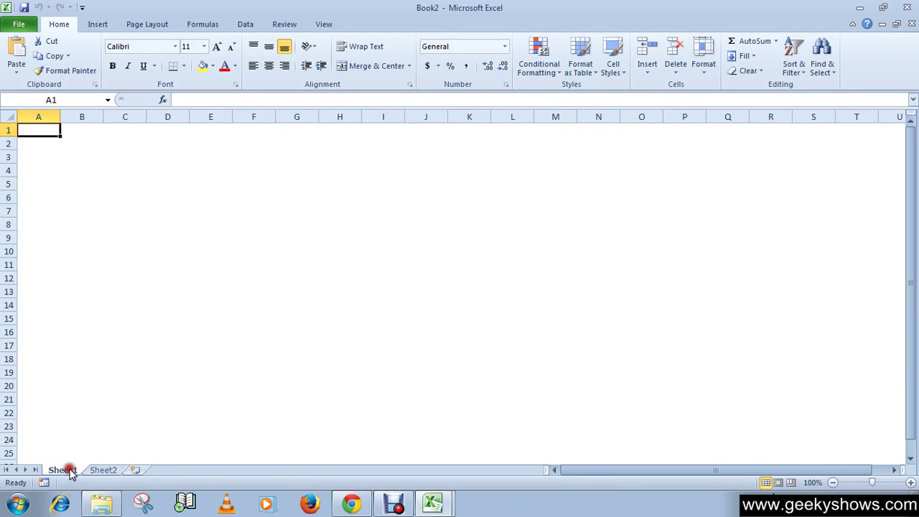
click(213, 211)
click(46, 131)
Show the gridlines of Sheet1 again through the advanced display options for the worksheet
click(19, 23)
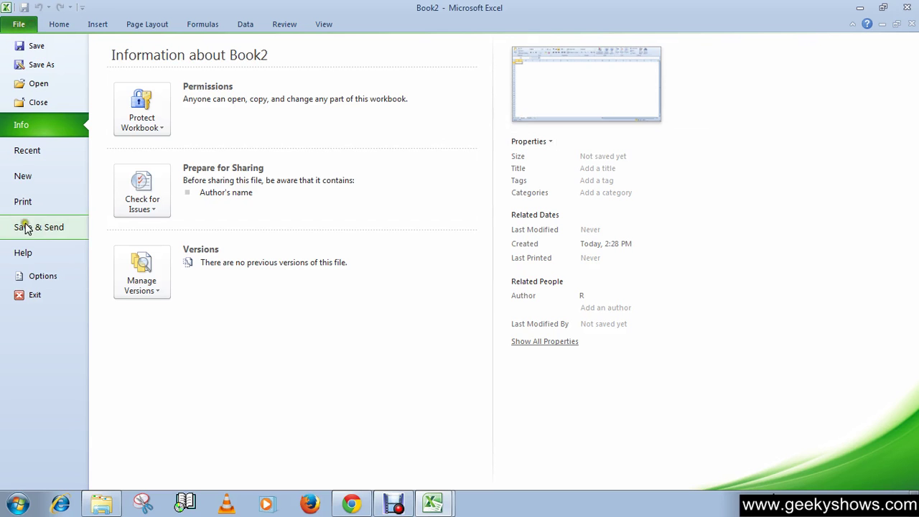
click(36, 277)
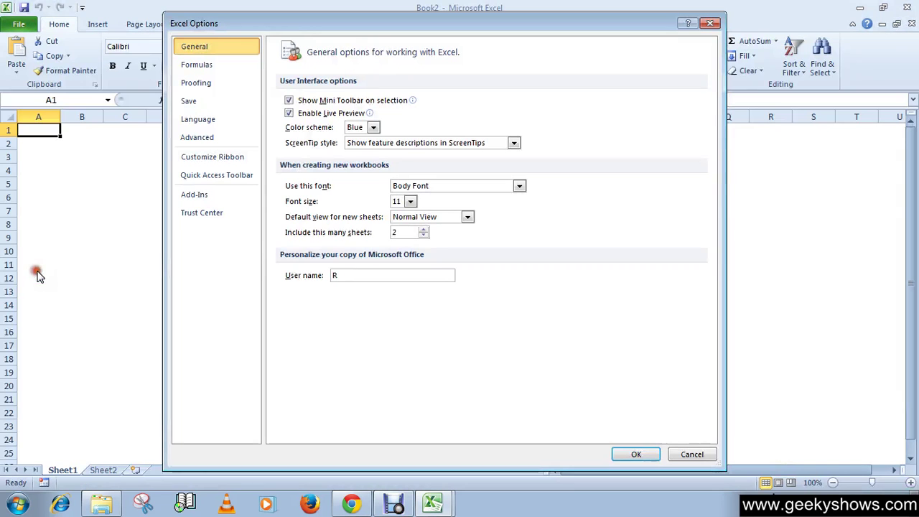
click(215, 137)
drag(711, 118, 711, 300)
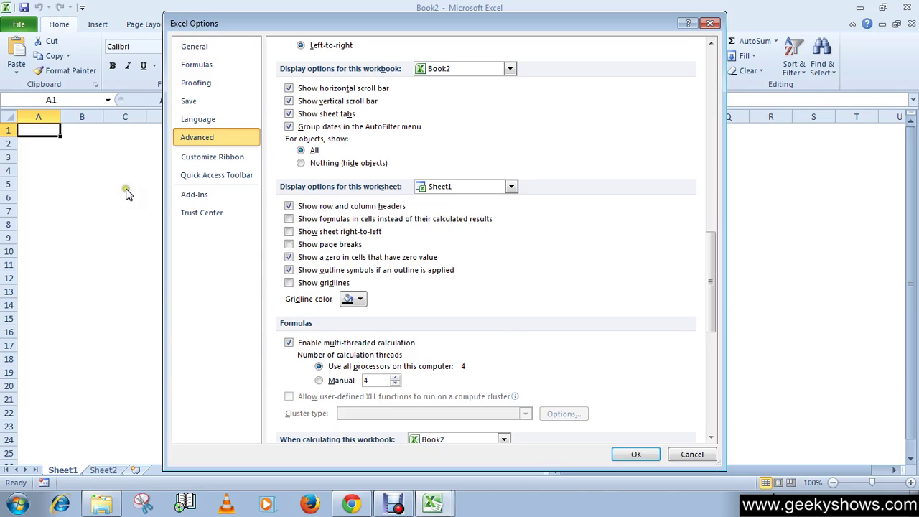
click(288, 283)
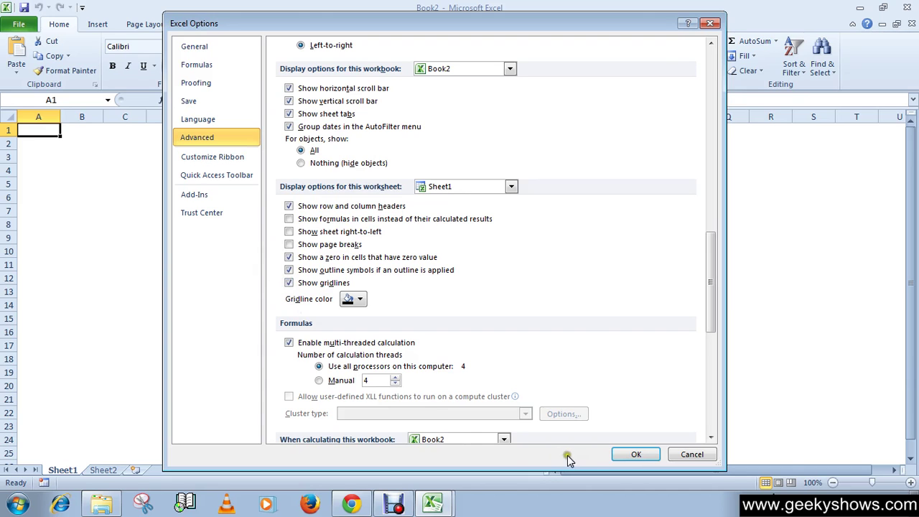
click(636, 454)
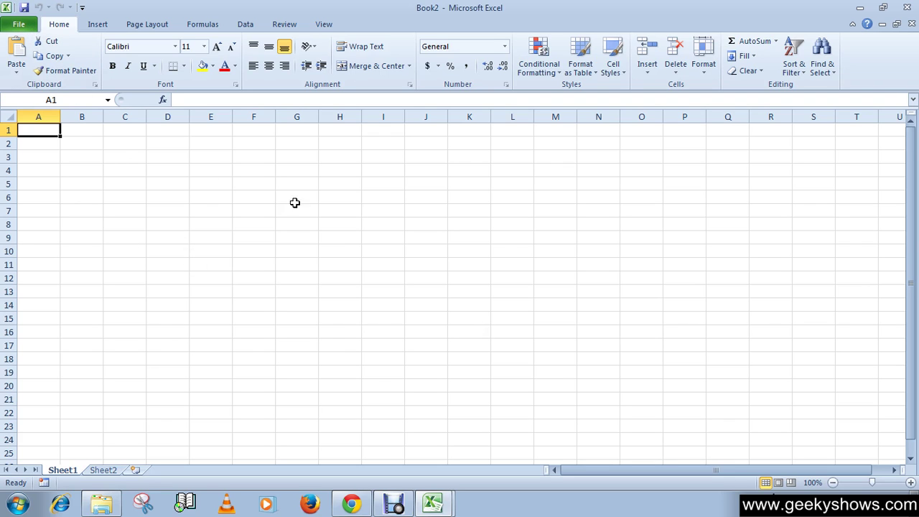
Show page breaks for Sheet1 through the advanced worksheet display options, and inspect the page boundaries down the sheet
click(20, 24)
click(43, 276)
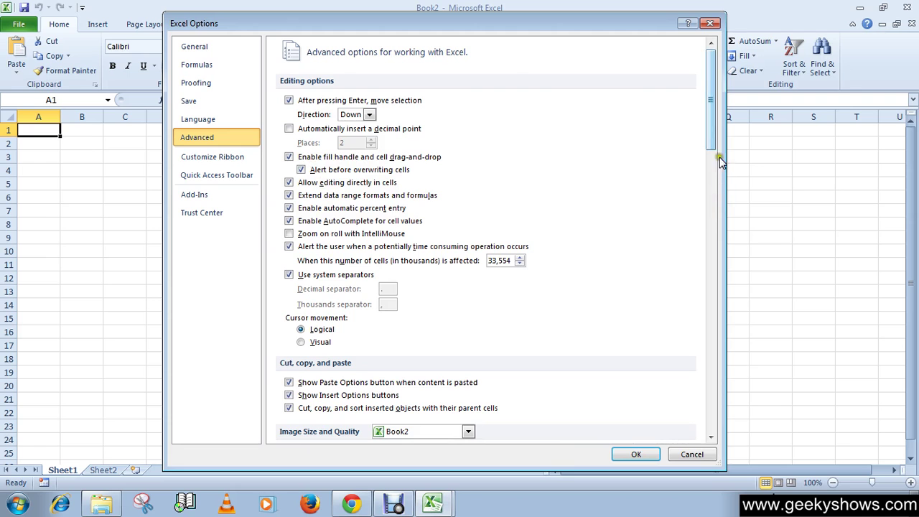
drag(711, 134, 711, 322)
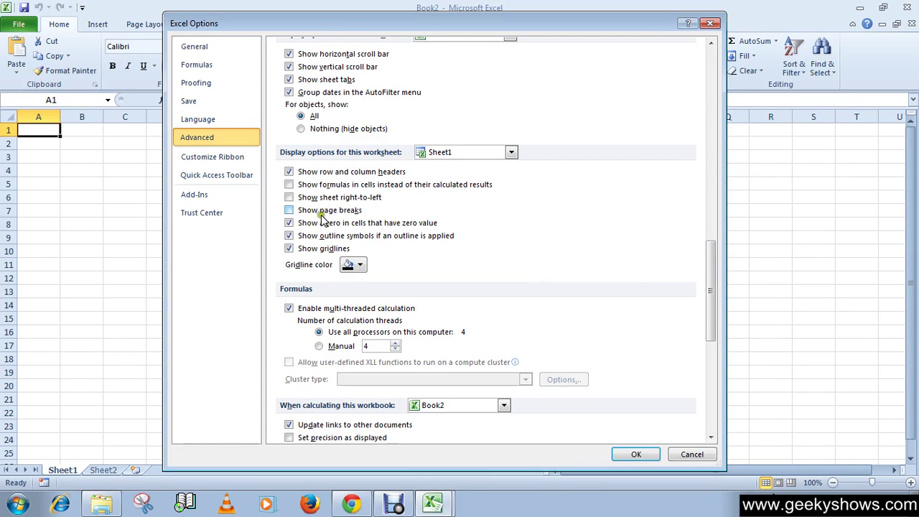
click(290, 210)
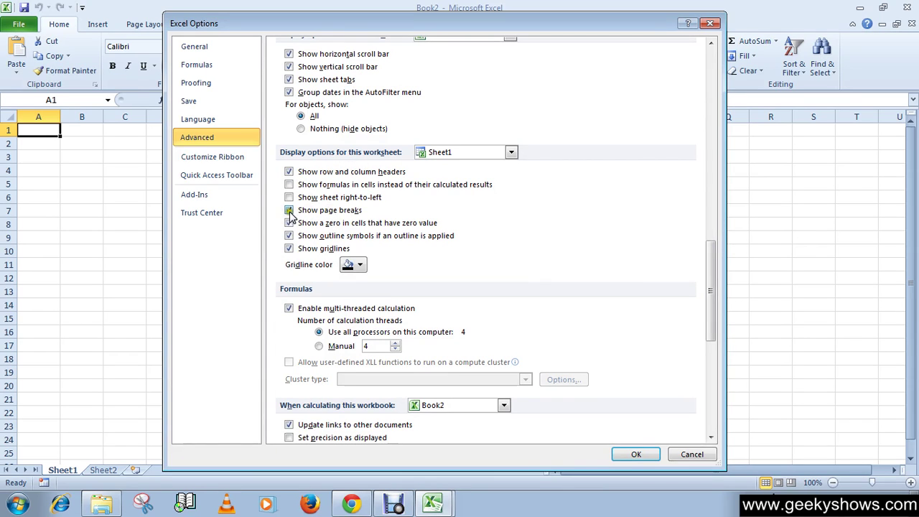
click(635, 456)
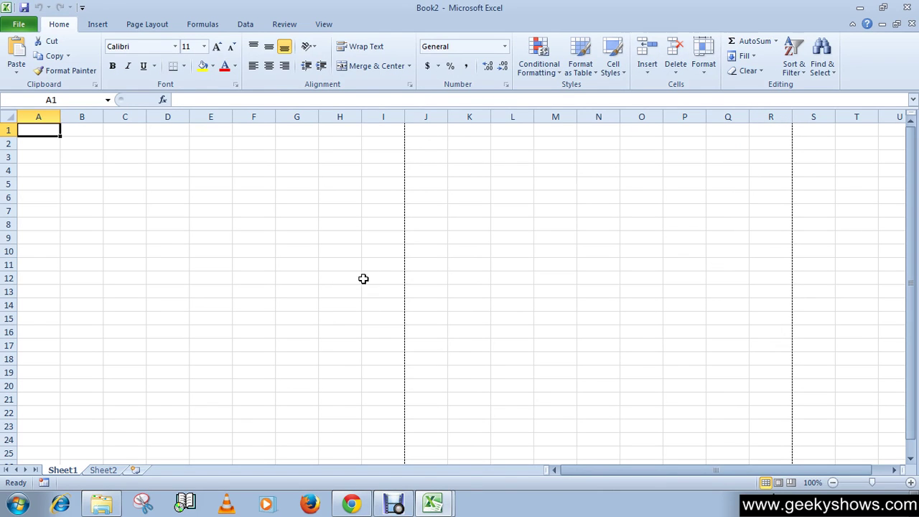
scroll(363, 278, down, 11)
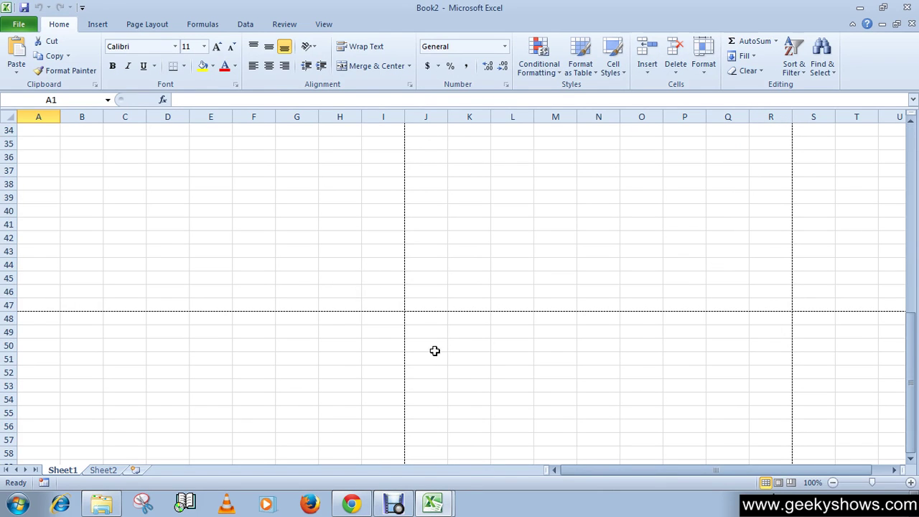
scroll(409, 280, up, 11)
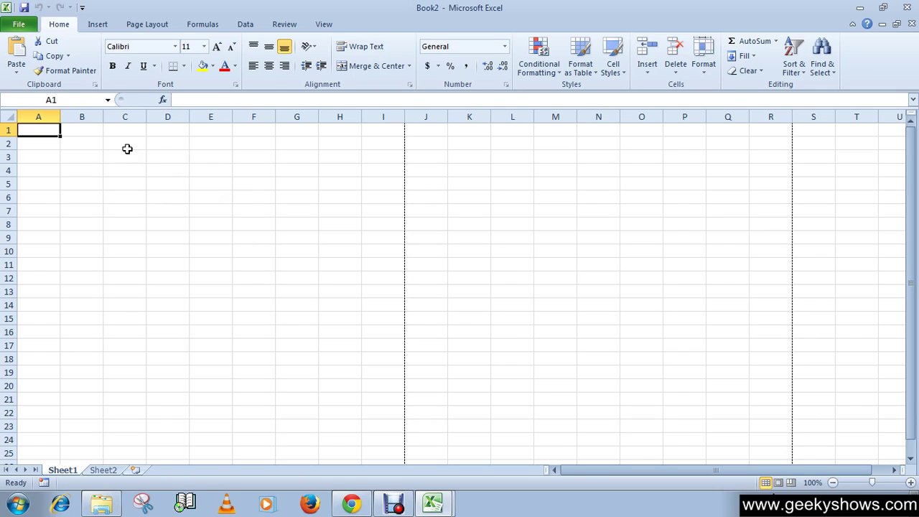
Demonstrate moving the selection down and back up column B, starting and ending at cell B1
click(86, 134)
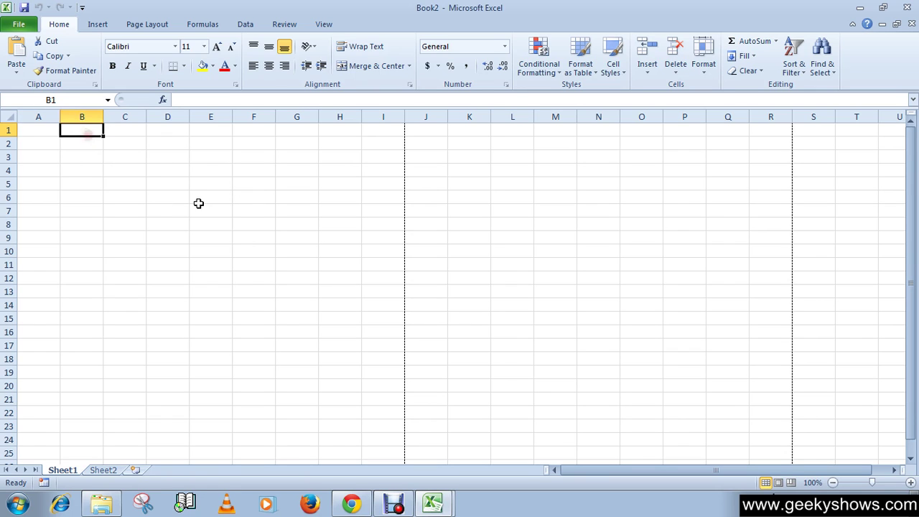
key(Down)
key(Down)
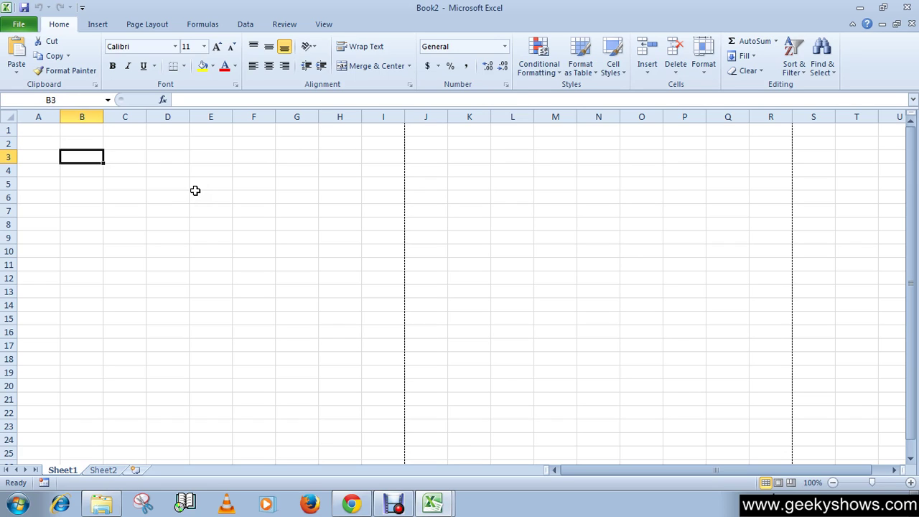
key(Down)
key(Down)
key(Down)
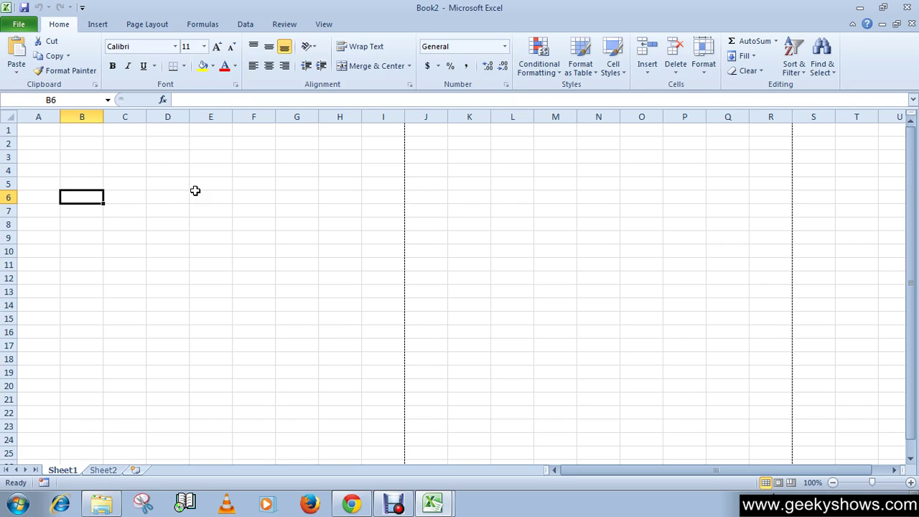
key(Up)
key(Up)
key(Up)
key(Up)
key(Up)
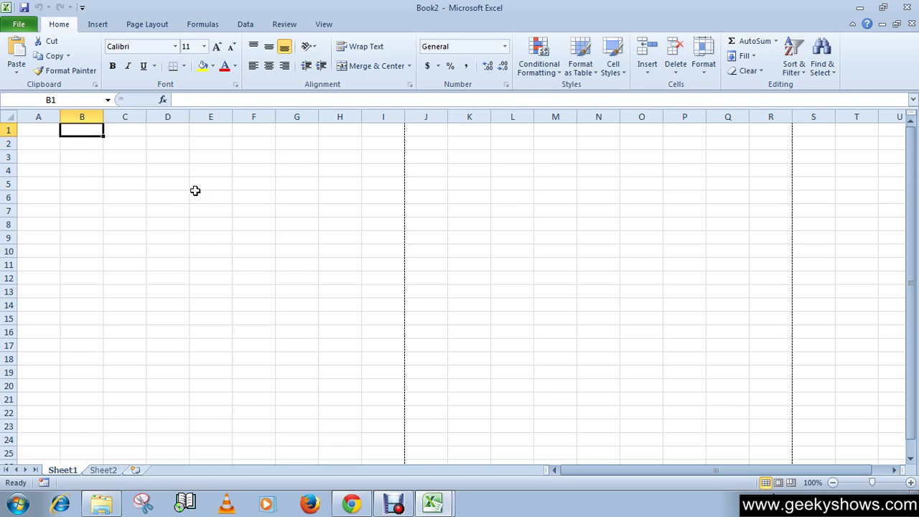
key(Down)
key(Down)
key(Down)
key(Down)
key(Down)
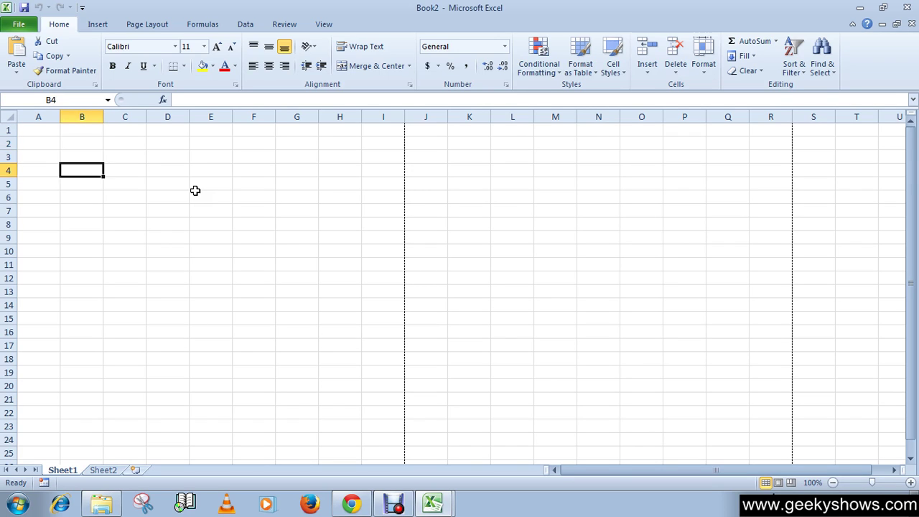
key(Up)
key(Up)
key(Up)
key(Up)
key(Up)
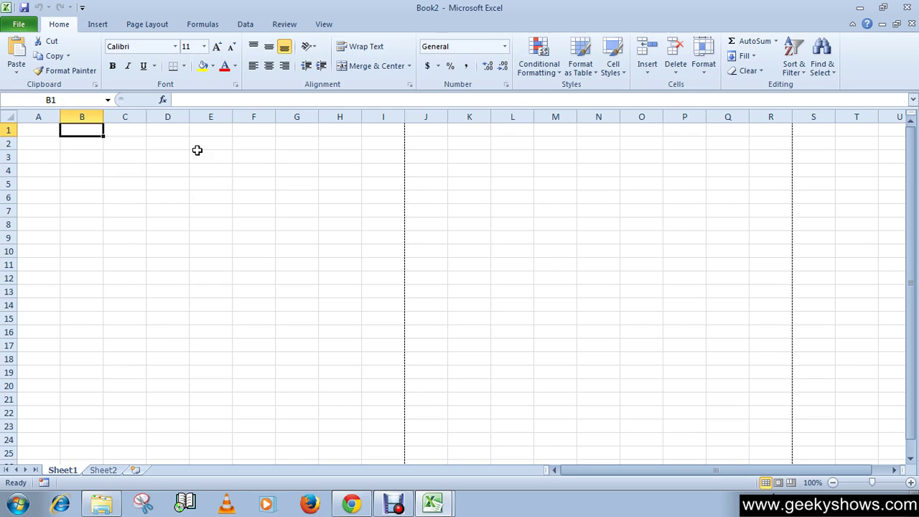
Set the direction in which the selection moves after Enter to Right in the advanced editing options
click(21, 23)
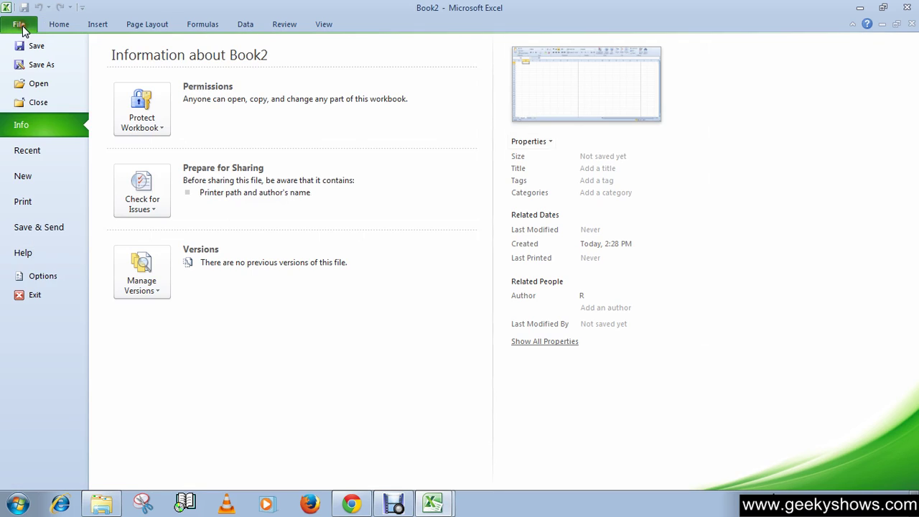
click(39, 277)
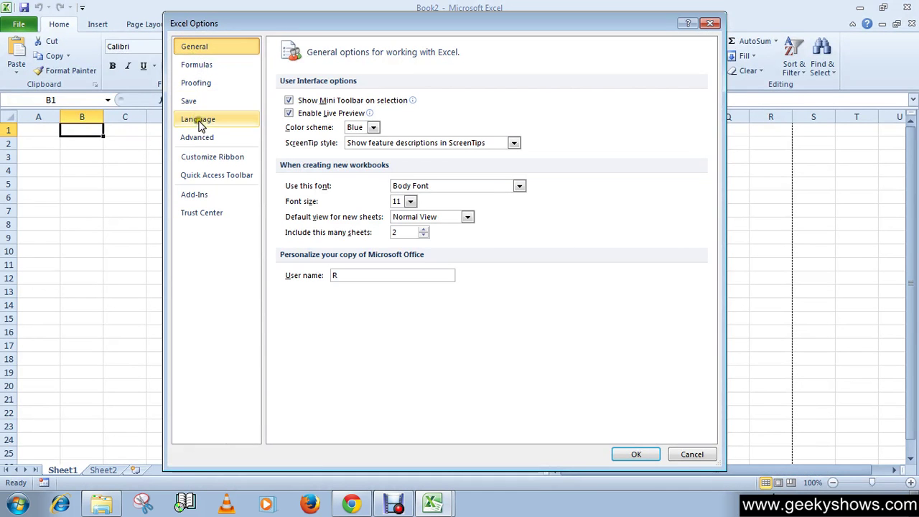
click(232, 83)
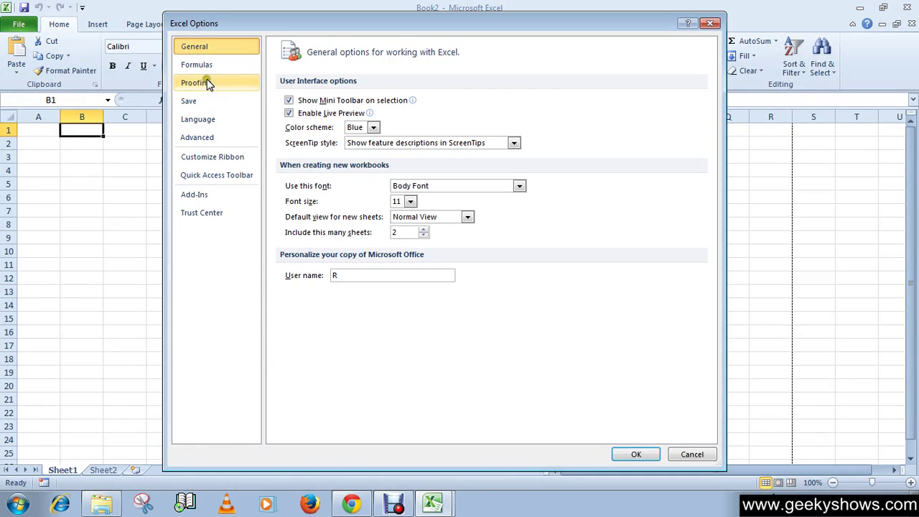
click(201, 138)
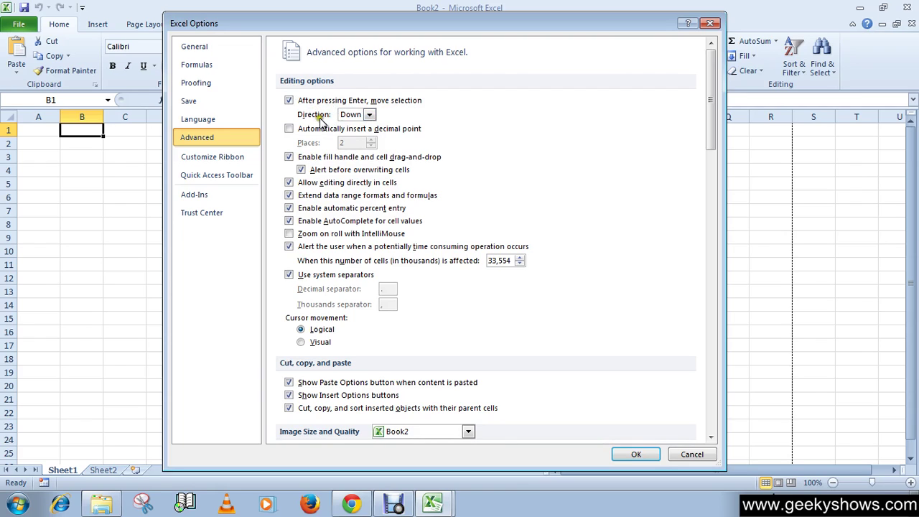
click(371, 115)
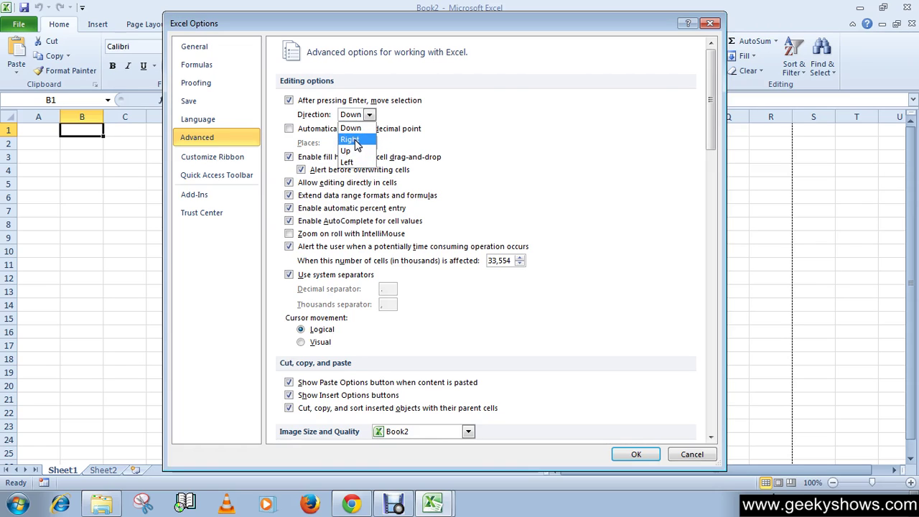
click(351, 139)
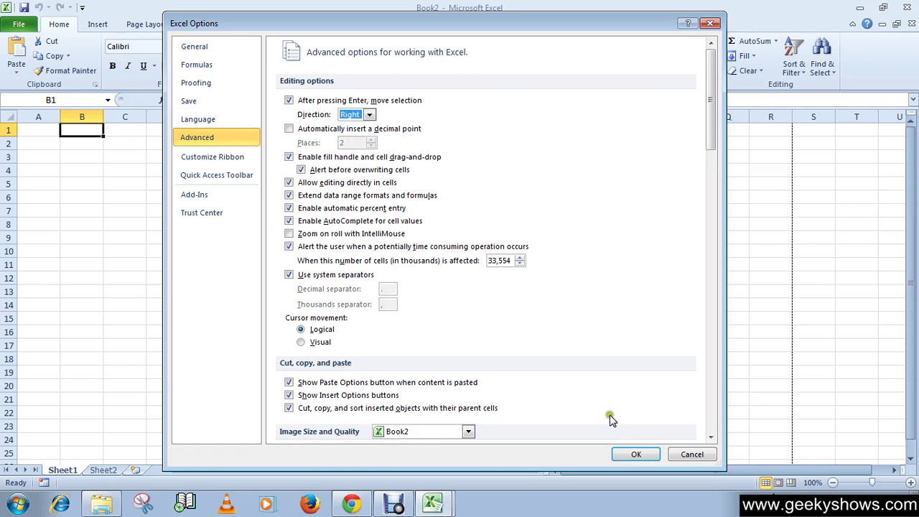
click(631, 454)
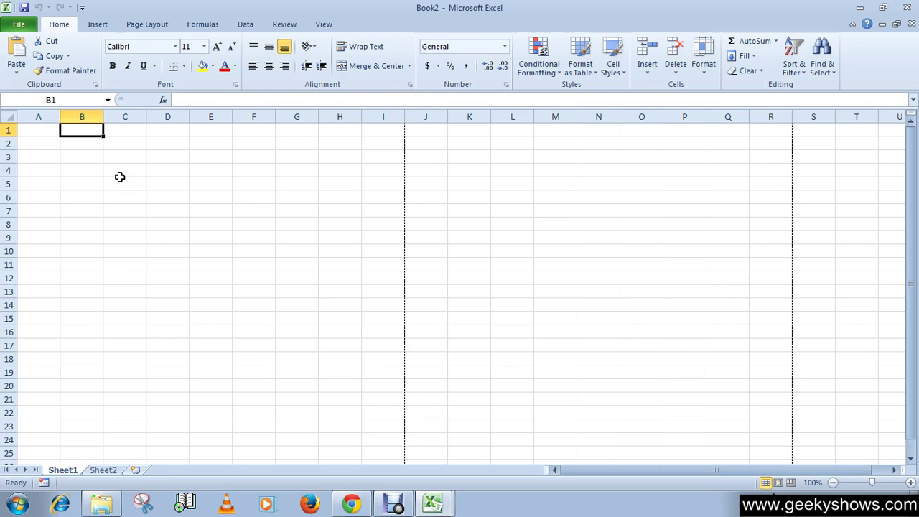
Demonstrate moving the selection right and back left along row 1, starting and ending at cell B1
key(Right)
key(Right)
key(Right)
key(Right)
key(Right)
key(Right)
key(Right)
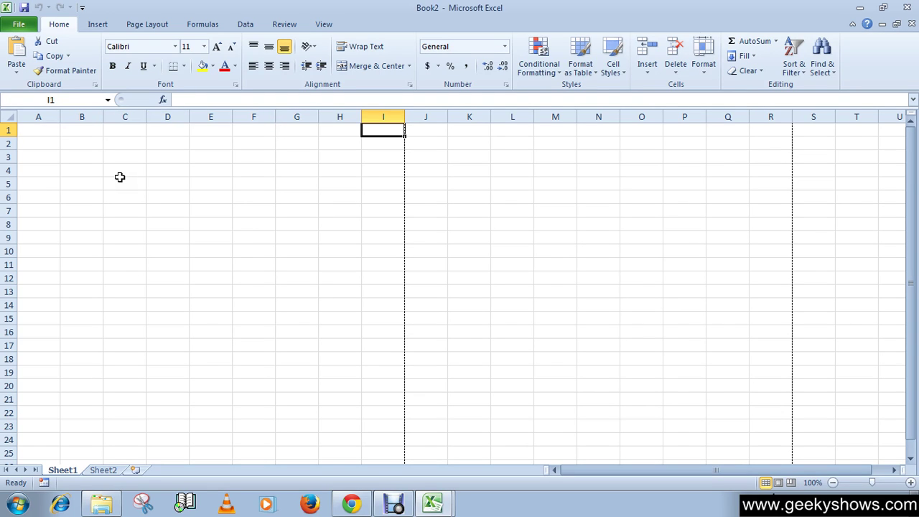
key(Left)
key(Left)
key(Left)
key(Left)
key(Left)
key(Left)
key(Left)
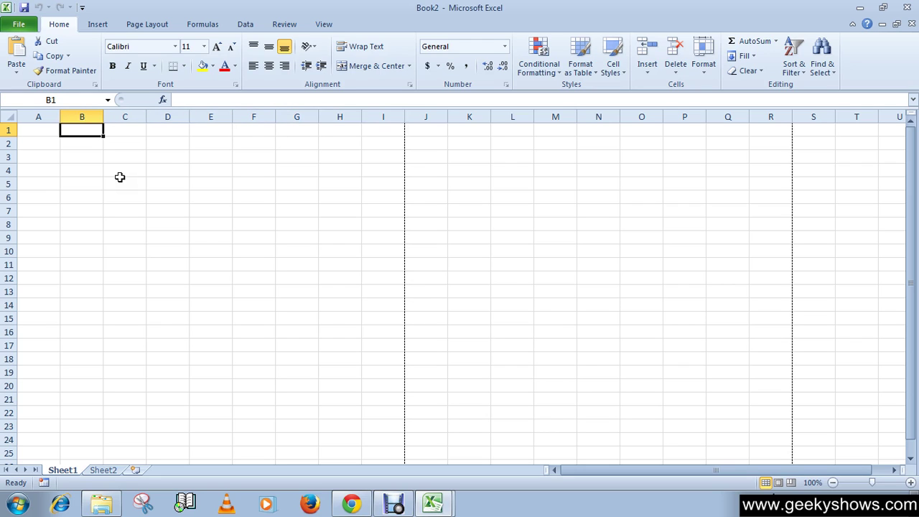
key(Down)
key(Up)
key(Right)
key(Right)
key(Right)
key(Right)
key(Right)
key(Right)
key(Right)
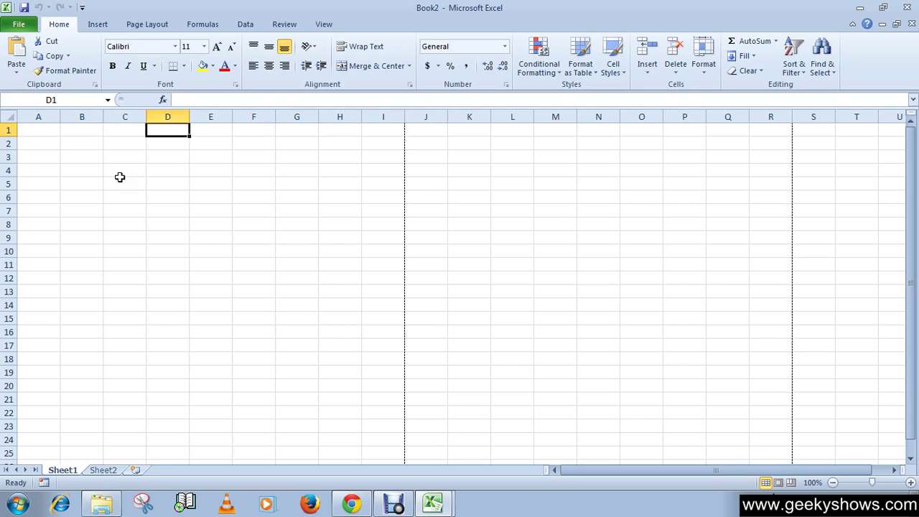
key(Left)
key(Left)
key(Left)
key(Left)
key(Left)
key(Left)
key(Left)
key(Left)
key(Right)
key(Right)
key(Right)
key(Left)
key(Left)
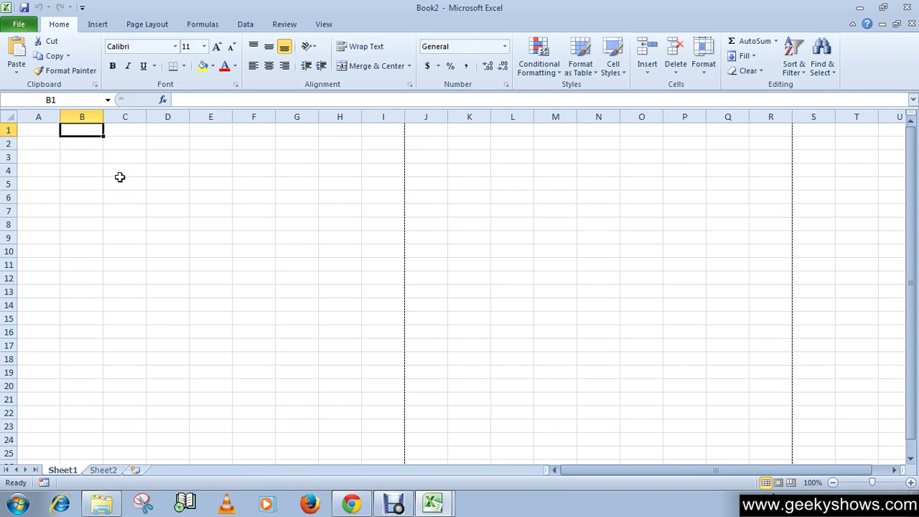
Move the selection both horizontally and vertically among the first few rows and columns, ending on cell A2
key(Right)
key(Right)
key(Down)
key(Down)
key(Up)
key(Up)
key(Left)
key(Left)
key(Left)
key(Down)
key(Down)
key(Down)
key(Right)
key(Up)
key(Up)
key(Up)
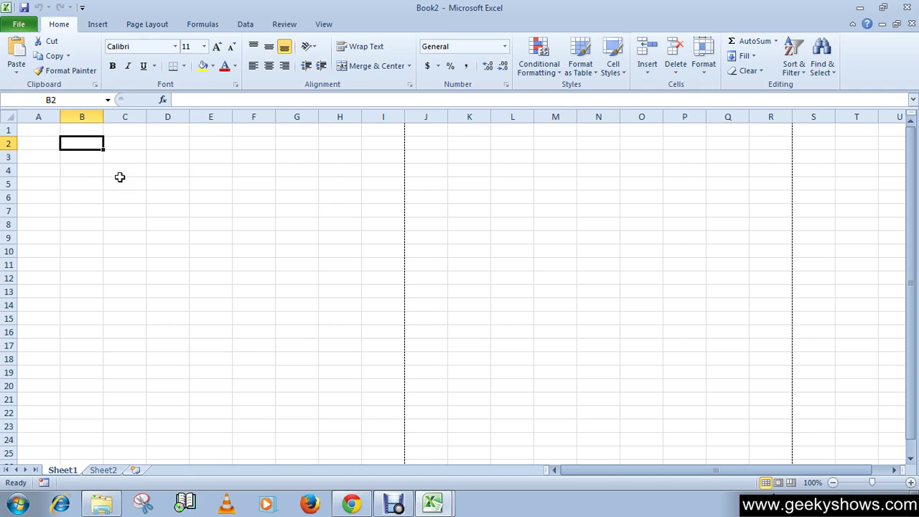
key(Left)
key(Down)
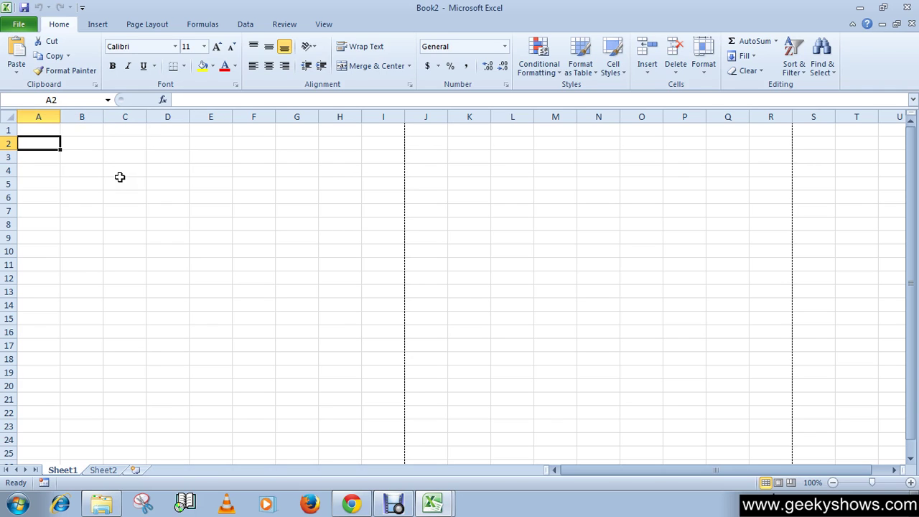
Set the direction in which the selection moves after Enter to Down in the advanced editing options
click(19, 24)
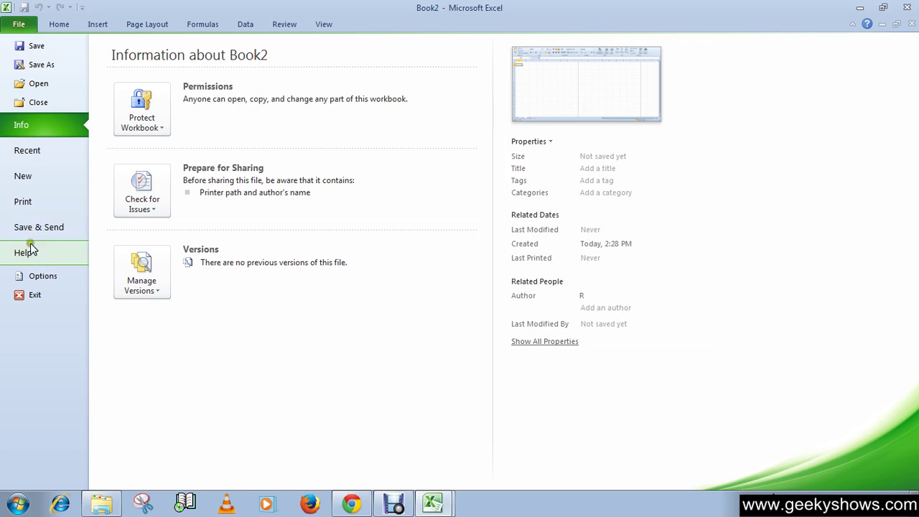
click(40, 276)
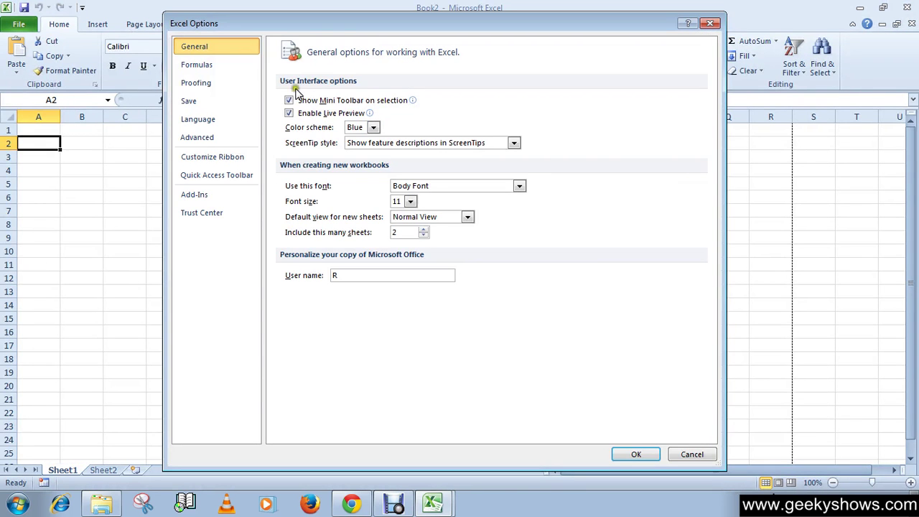
click(219, 136)
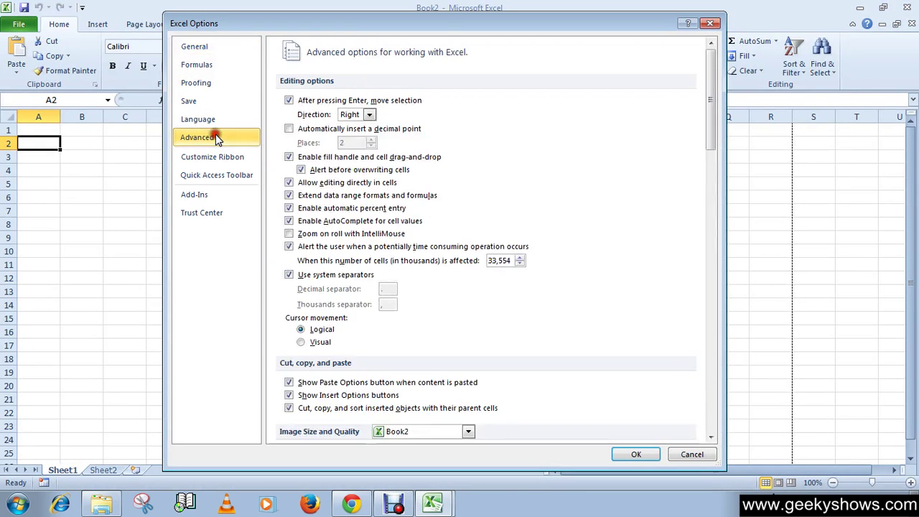
click(370, 114)
click(351, 128)
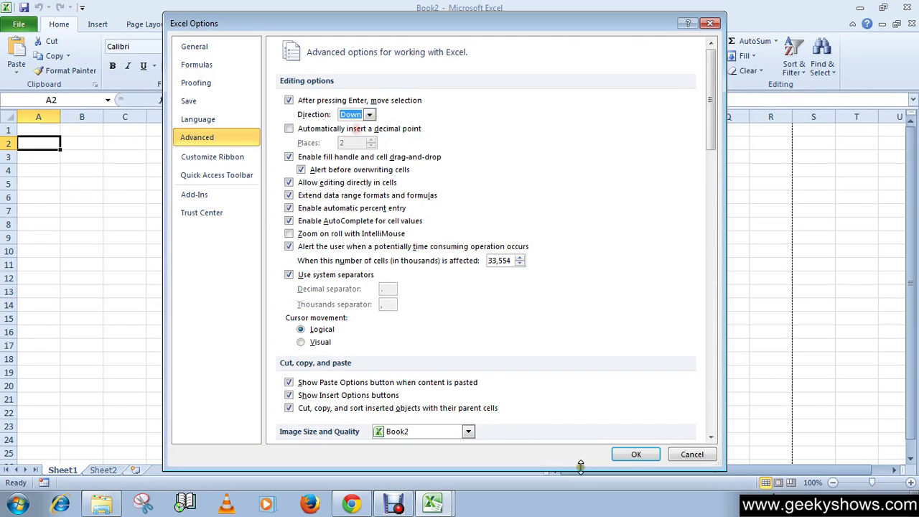
click(636, 452)
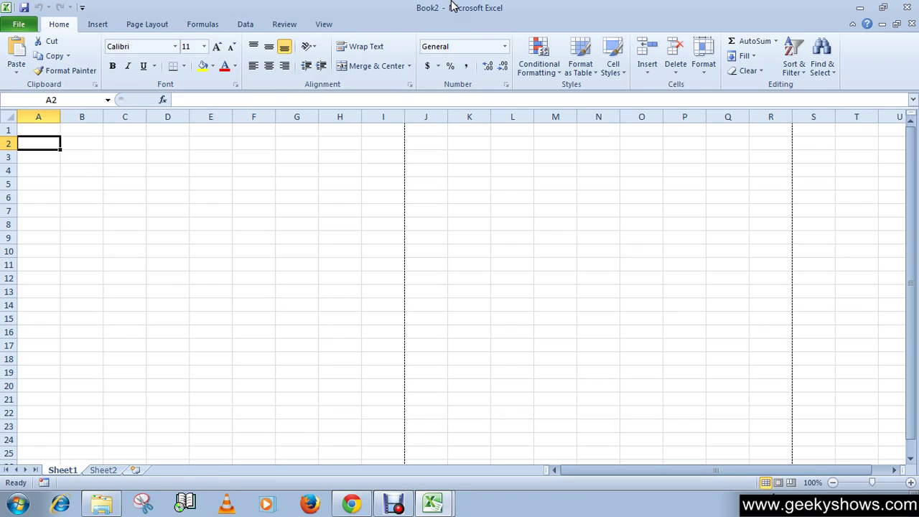
Review the advanced options for working with Excel, and close the options without making changes
click(19, 24)
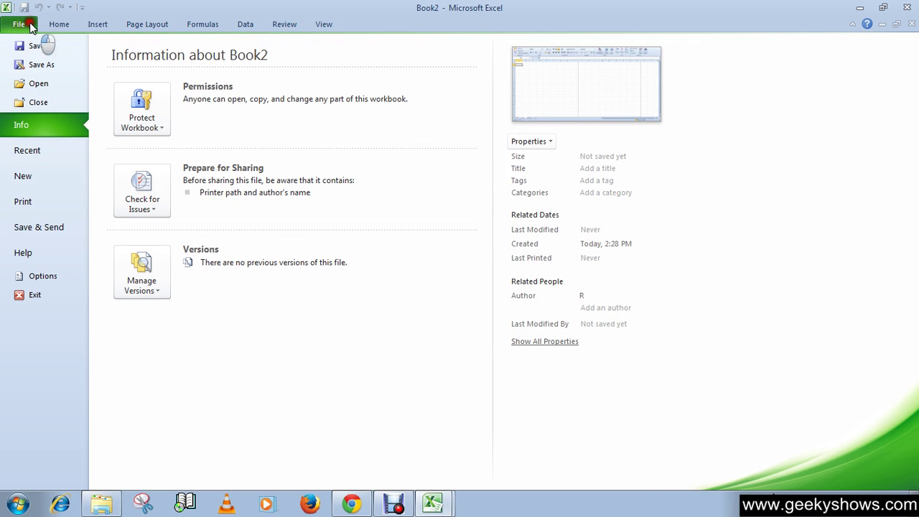
click(36, 275)
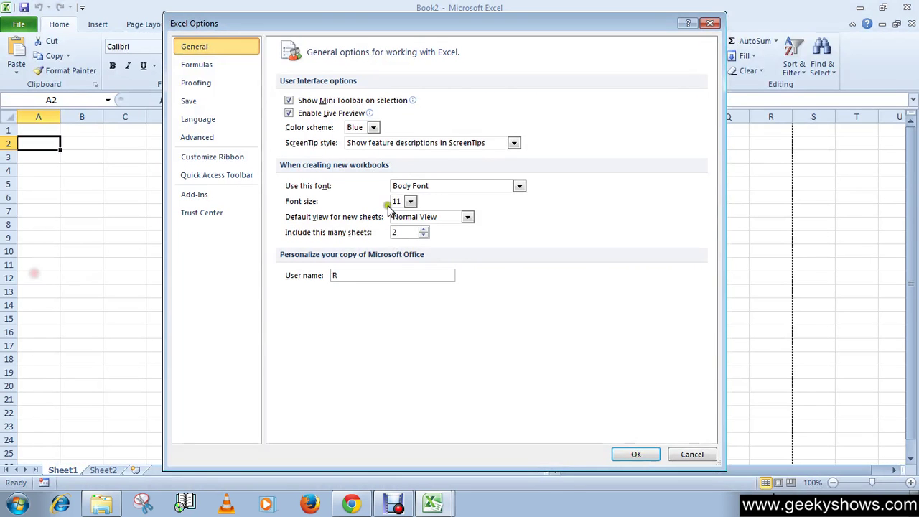
click(198, 140)
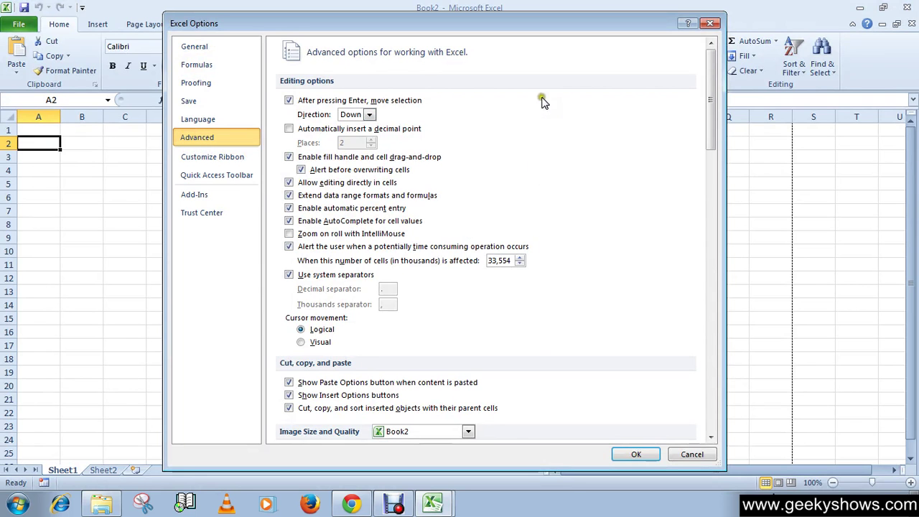
mouse_move(714, 89)
mouse_down()
mouse_move(722, 380)
mouse_move(718, 75)
mouse_up()
click(691, 454)
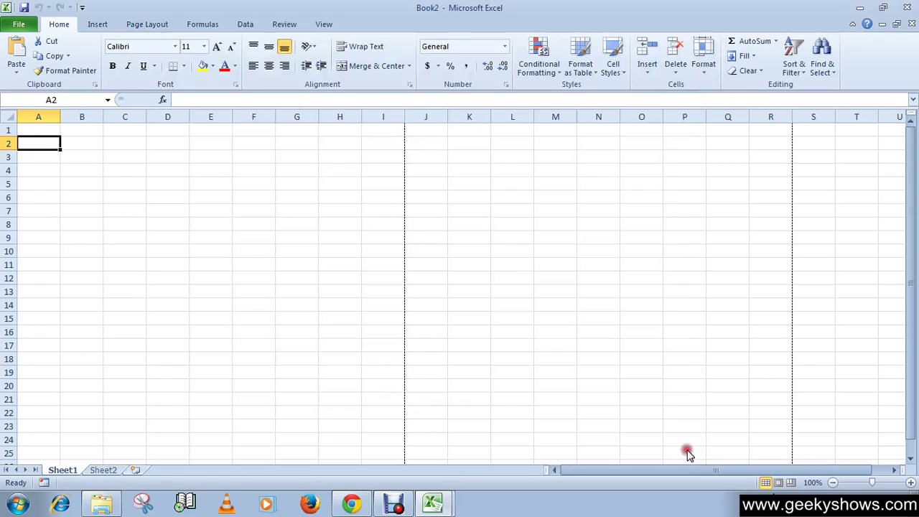